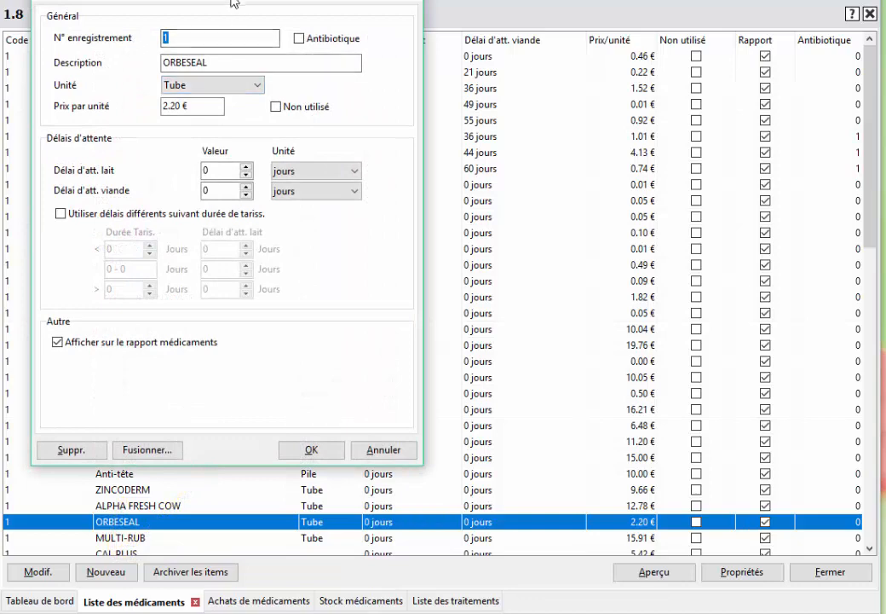
Step: Review the ORBESEAL medication record, including its available units and the milk withdrawal time's unit options, and close the record
{"action": "left_click_drag", "start_coordinate": [227, 2], "coordinate": [426, 75]}
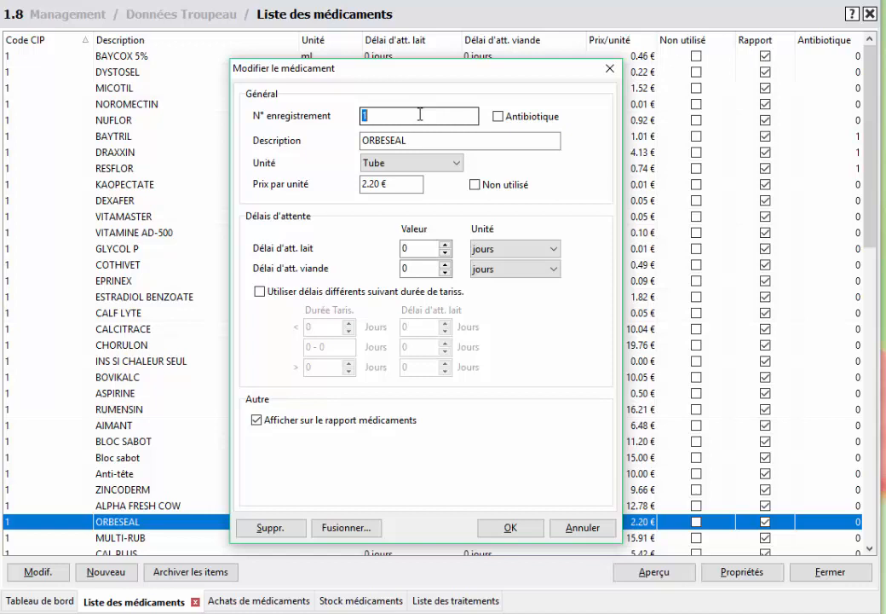
{"action": "left_click", "coordinate": [429, 139]}
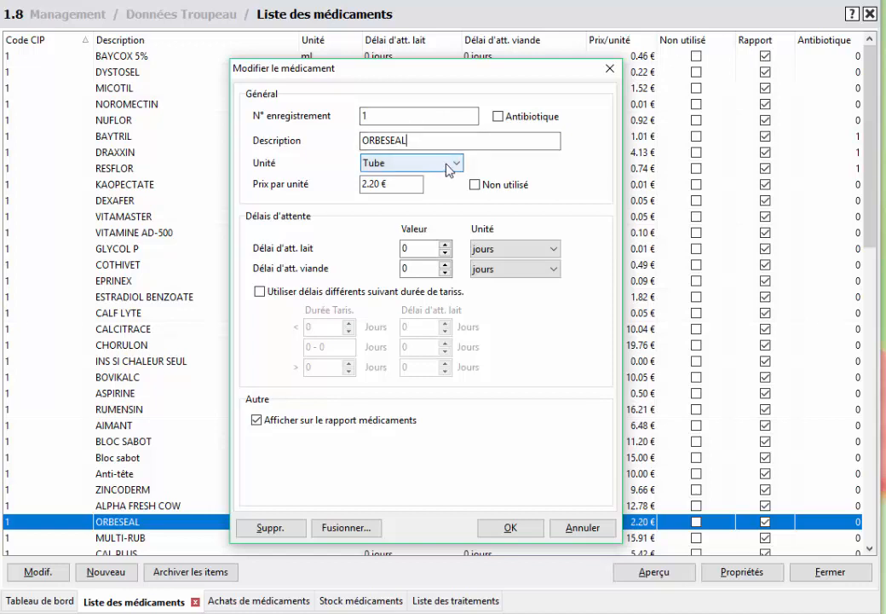
{"action": "left_click", "coordinate": [450, 167]}
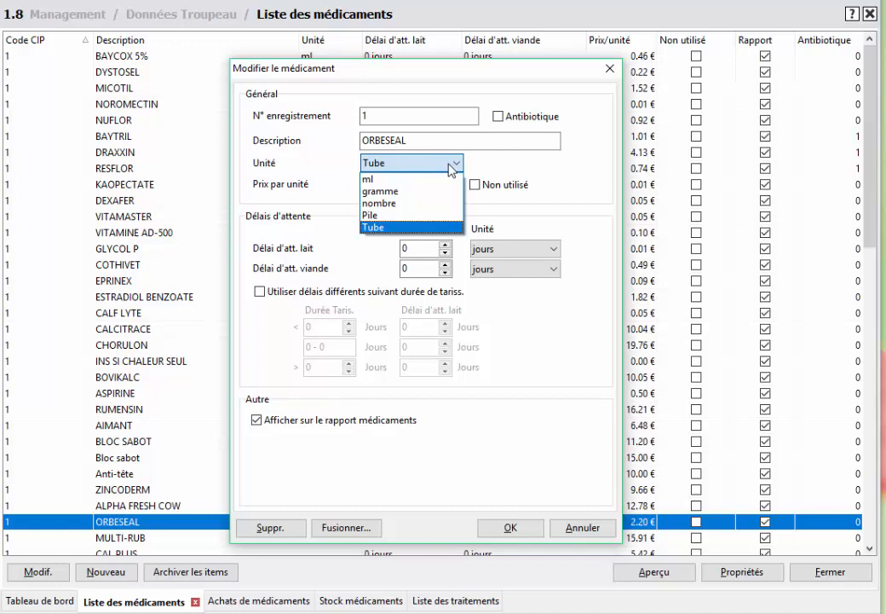
{"action": "left_click", "coordinate": [450, 168]}
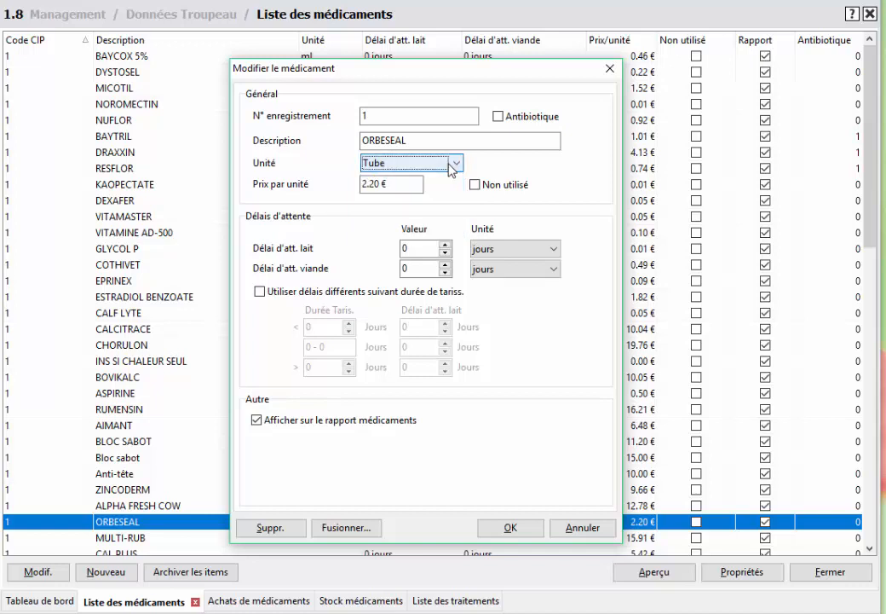
{"action": "left_click", "coordinate": [514, 249]}
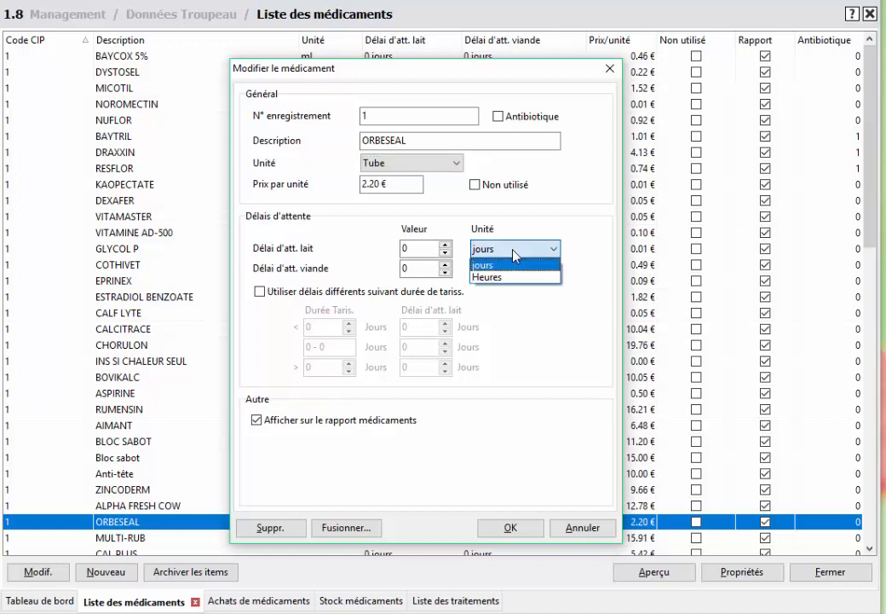
{"action": "left_click", "coordinate": [514, 251]}
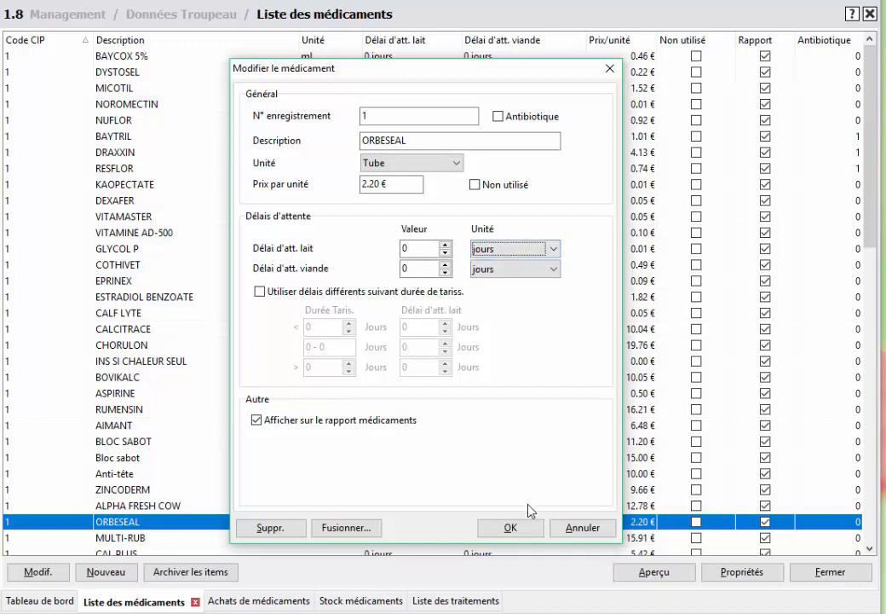
{"action": "left_click", "coordinate": [523, 530]}
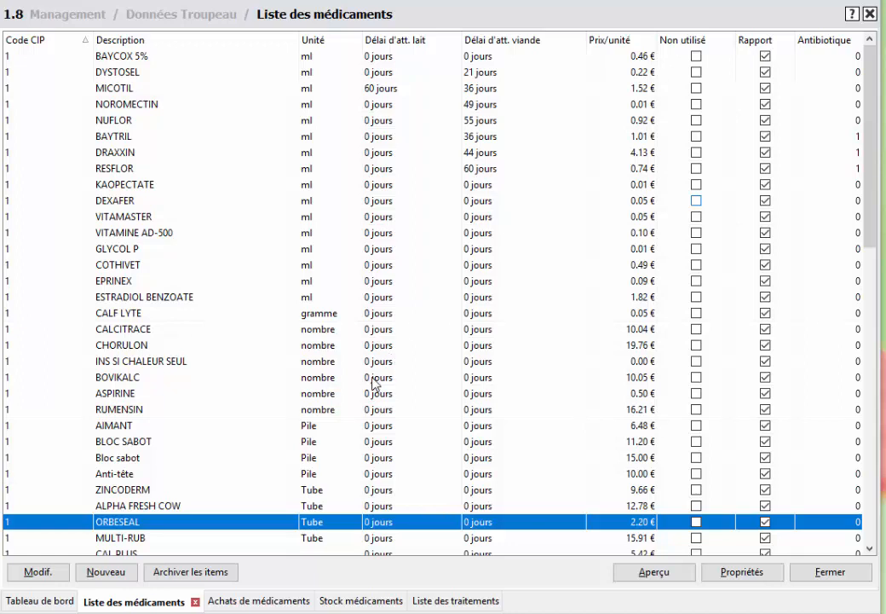
Step: Start a new medication purchase for ORBESEAL with purchase date 17/02/01
{"action": "left_click", "coordinate": [247, 601]}
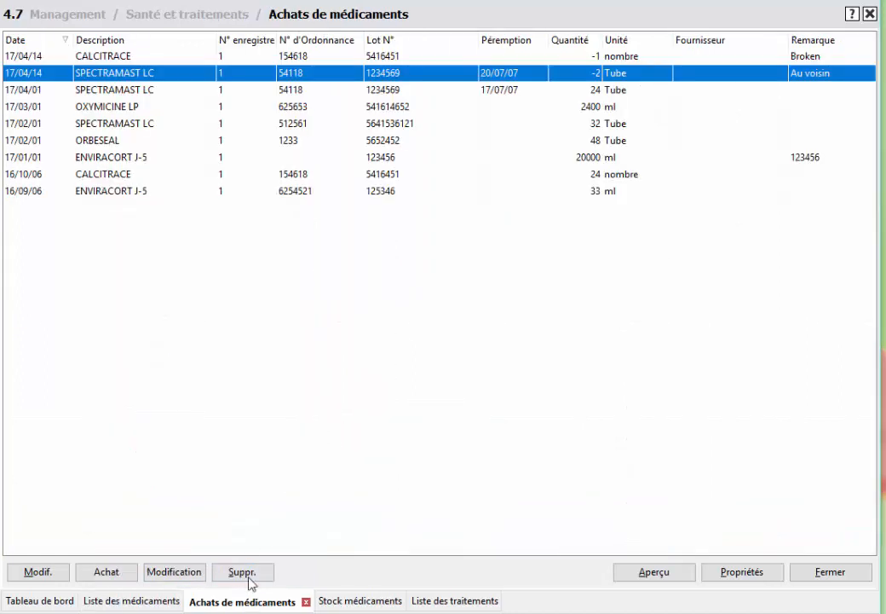
{"action": "left_click", "coordinate": [107, 572]}
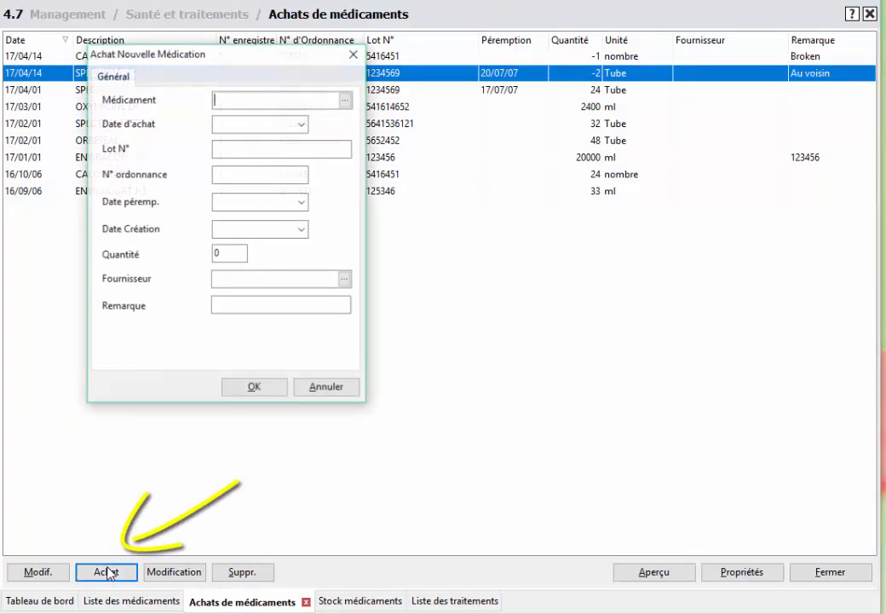
{"action": "left_click", "coordinate": [346, 100]}
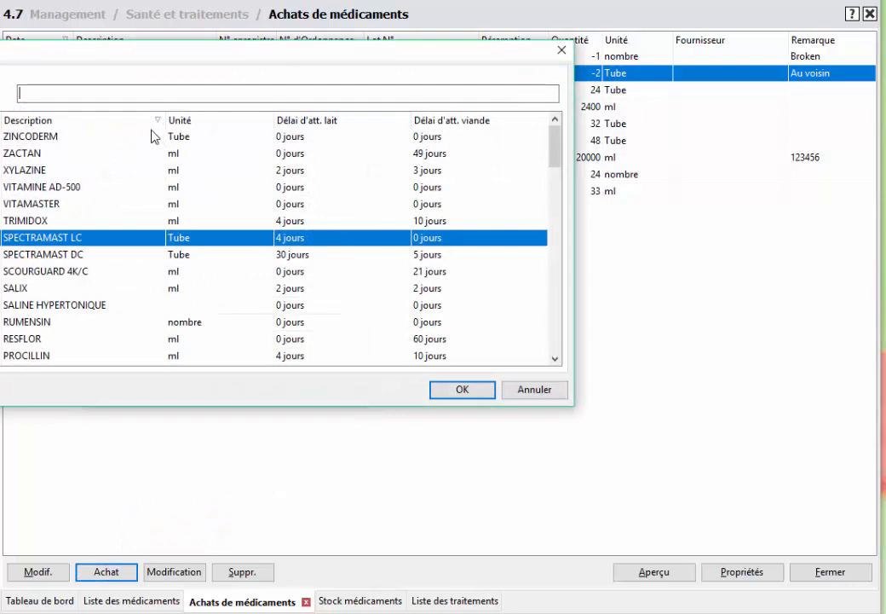
{"action": "type", "text": "orb"}
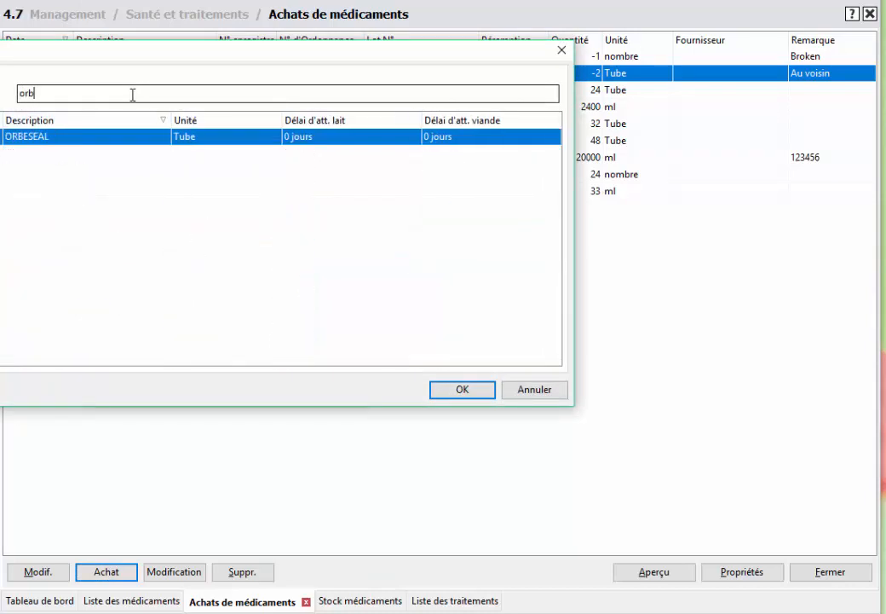
{"action": "double_click", "coordinate": [129, 138]}
{"action": "left_click", "coordinate": [301, 124]}
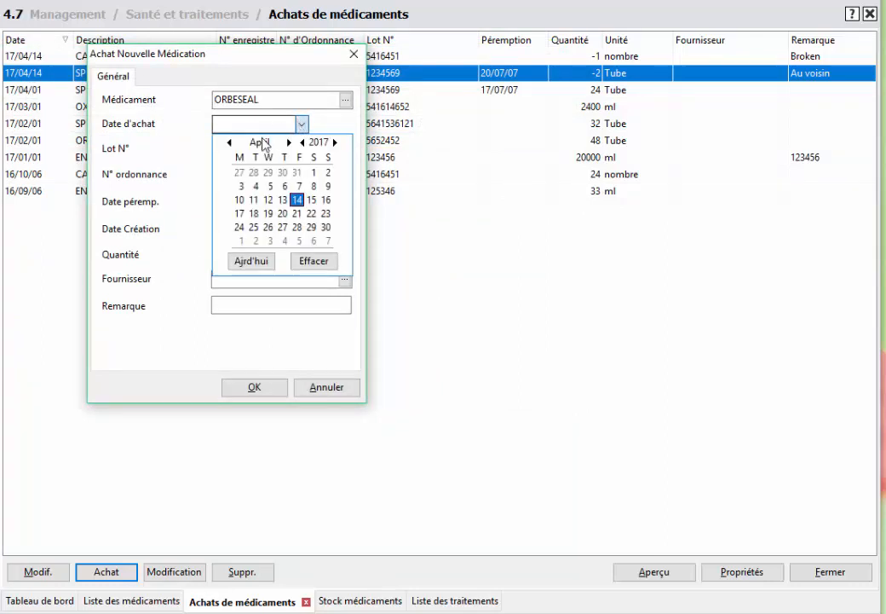
{"action": "left_click", "coordinate": [230, 142]}
{"action": "left_click", "coordinate": [231, 142]}
{"action": "left_click", "coordinate": [270, 172]}
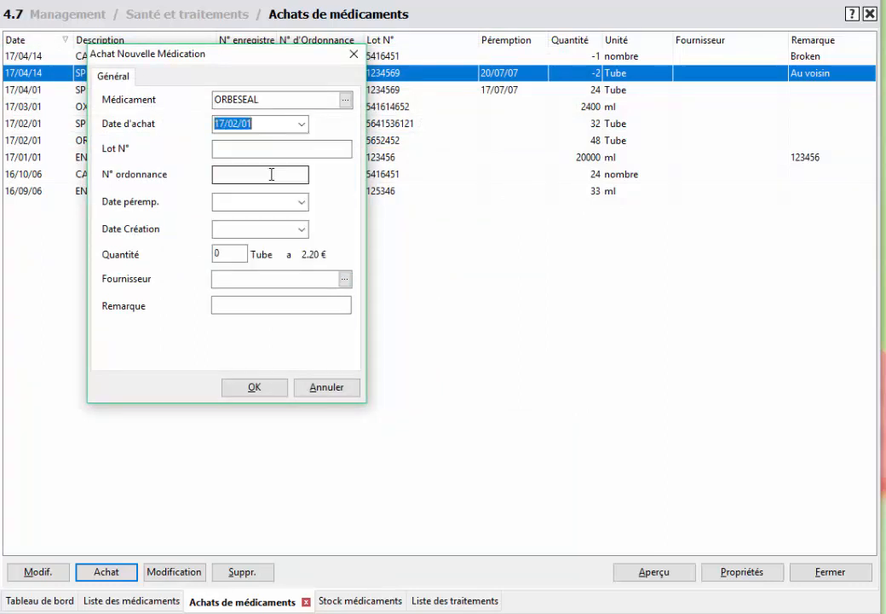
Step: Enter lot number 65896 and prescription number 123456 for the ORBESEAL purchase
{"action": "left_click", "coordinate": [266, 149]}
{"action": "type", "text": "65896"}
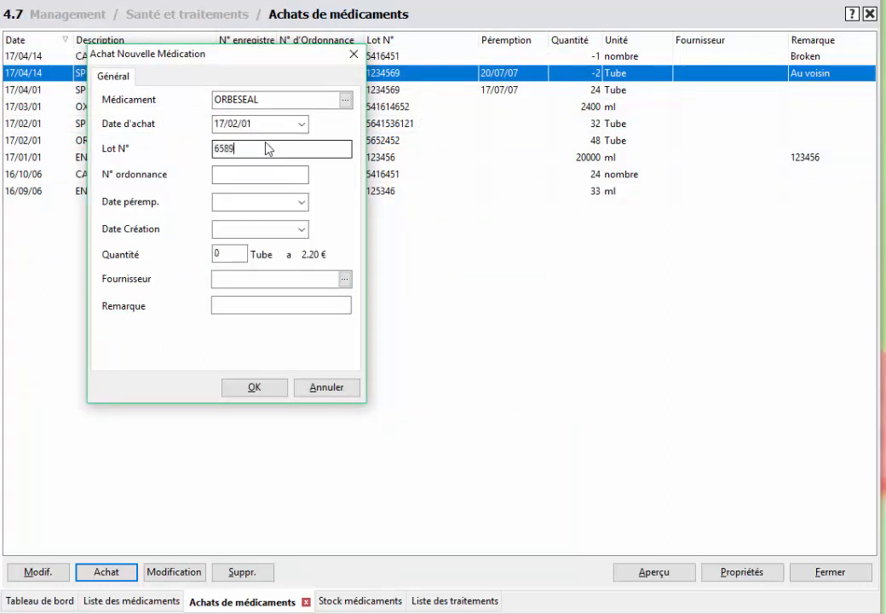
{"action": "left_click", "coordinate": [261, 173]}
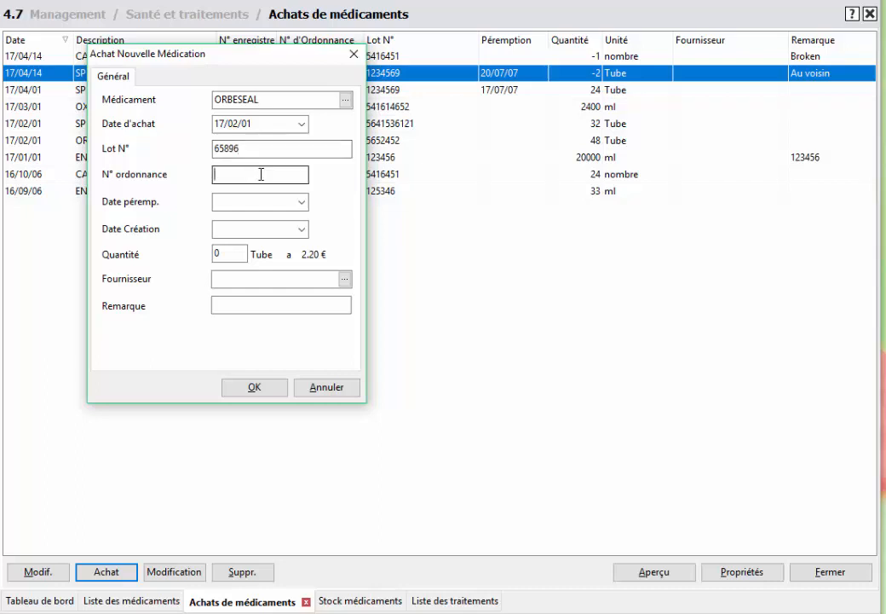
{"action": "type", "text": "123456"}
Step: Set the purchase's expiry date to 17/08/19 and quantity to 24 tubes, and save it
{"action": "left_click", "coordinate": [301, 202]}
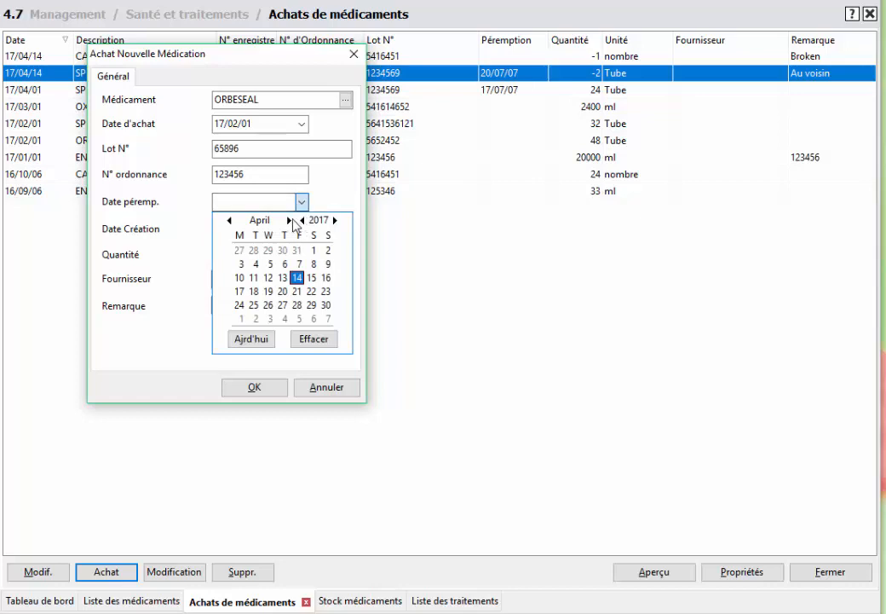
{"action": "left_click", "coordinate": [289, 220]}
{"action": "left_click", "coordinate": [289, 220]}
{"action": "left_click", "coordinate": [289, 220]}
{"action": "left_click", "coordinate": [289, 220]}
{"action": "left_click", "coordinate": [311, 278]}
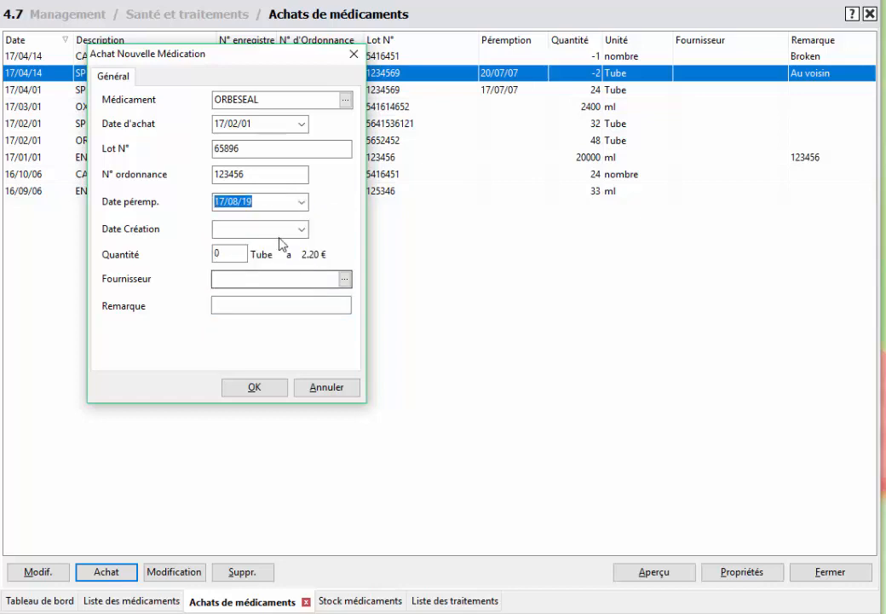
{"action": "double_click", "coordinate": [237, 254]}
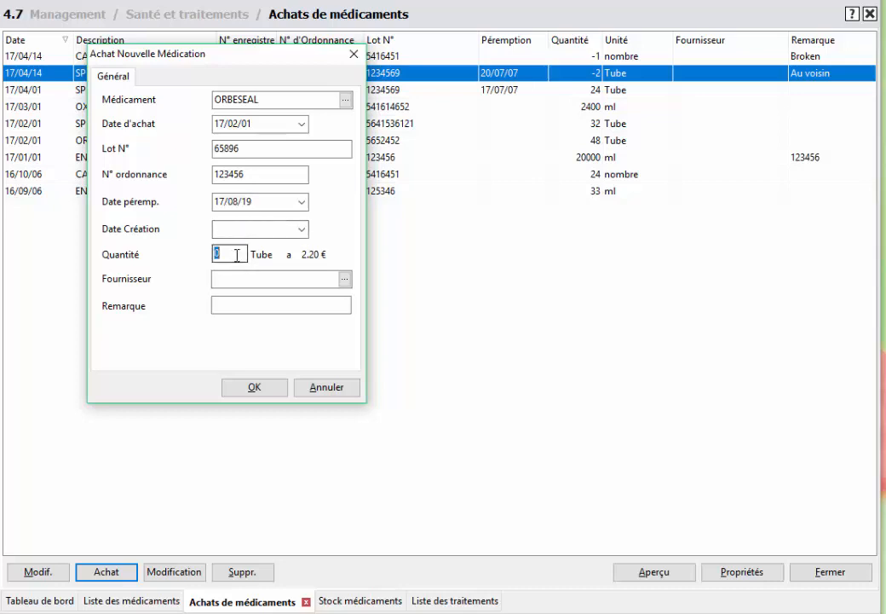
{"action": "type", "text": "24"}
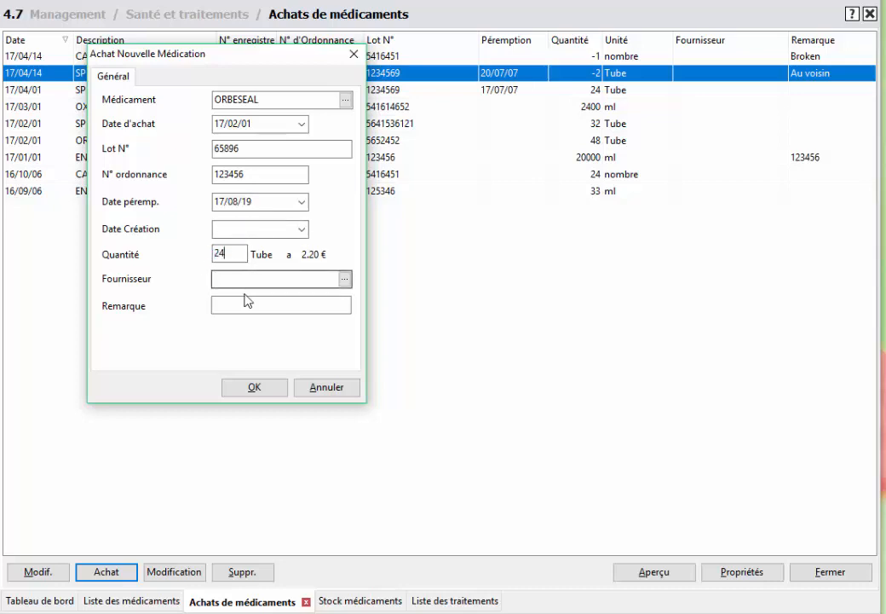
{"action": "left_click", "coordinate": [255, 388]}
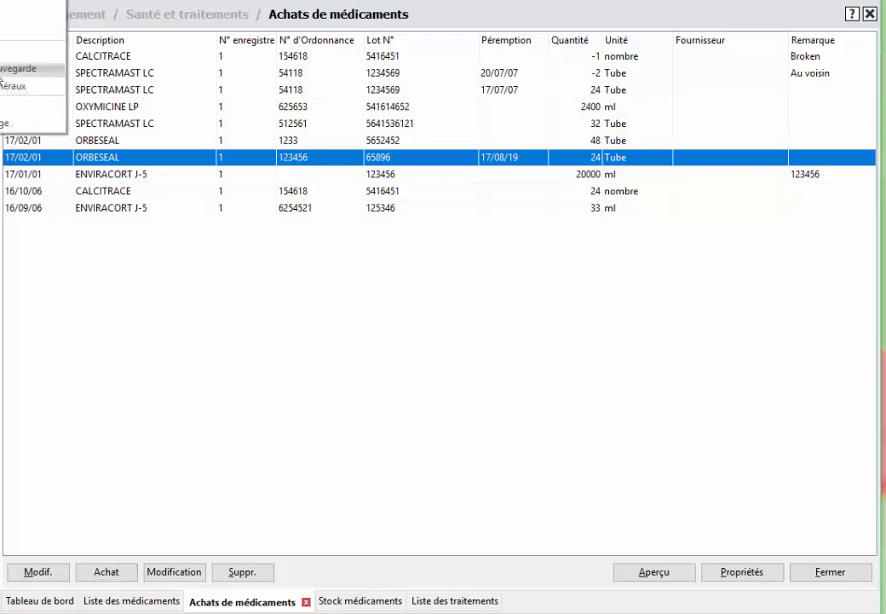
Step: Check the option that takes medication from own stock by default in the general Santé parameters, and close the parameters
{"action": "left_click", "coordinate": [3, 85]}
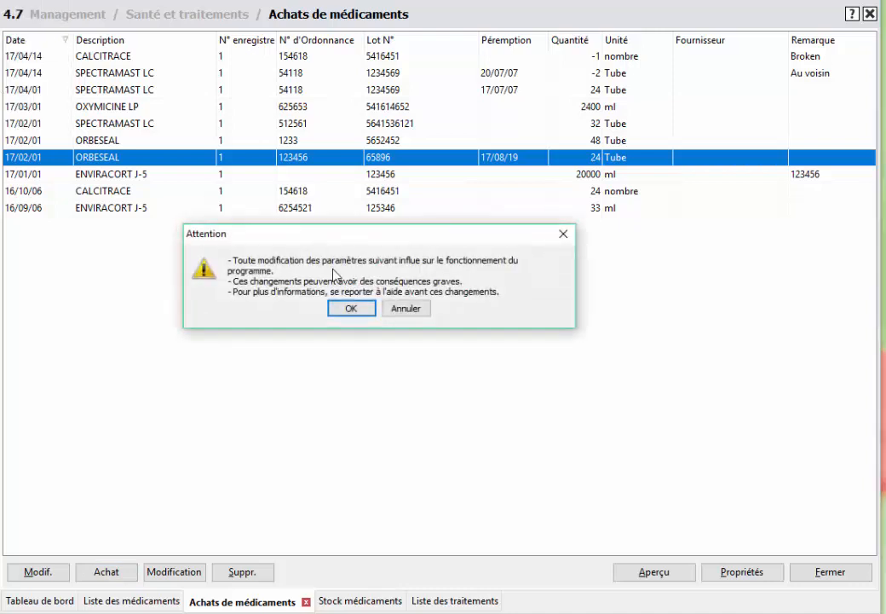
{"action": "left_click", "coordinate": [349, 309]}
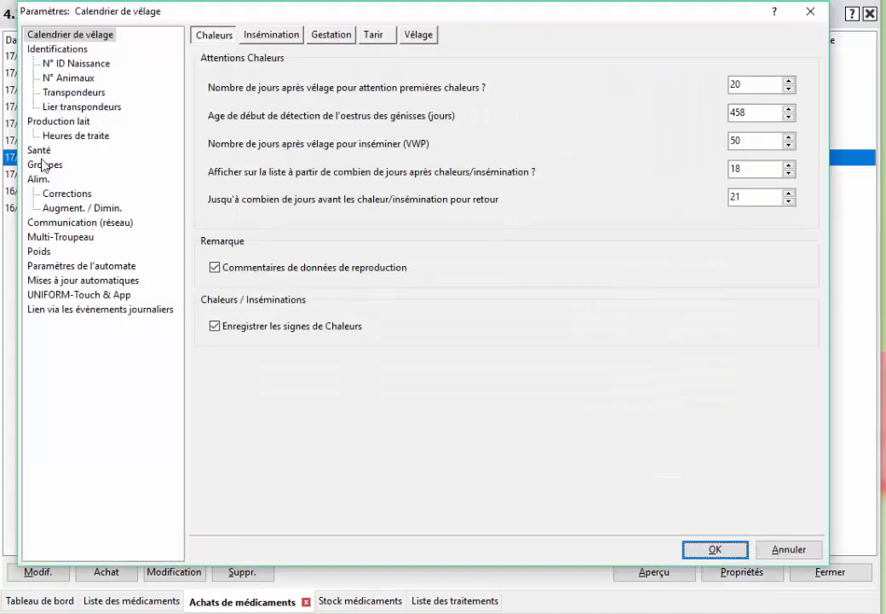
{"action": "left_click", "coordinate": [40, 152]}
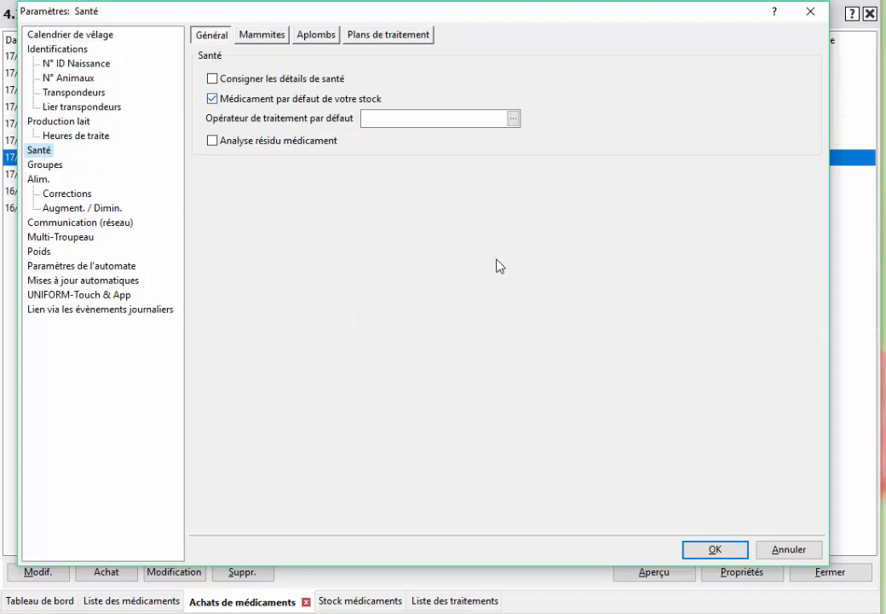
{"action": "left_click", "coordinate": [716, 550]}
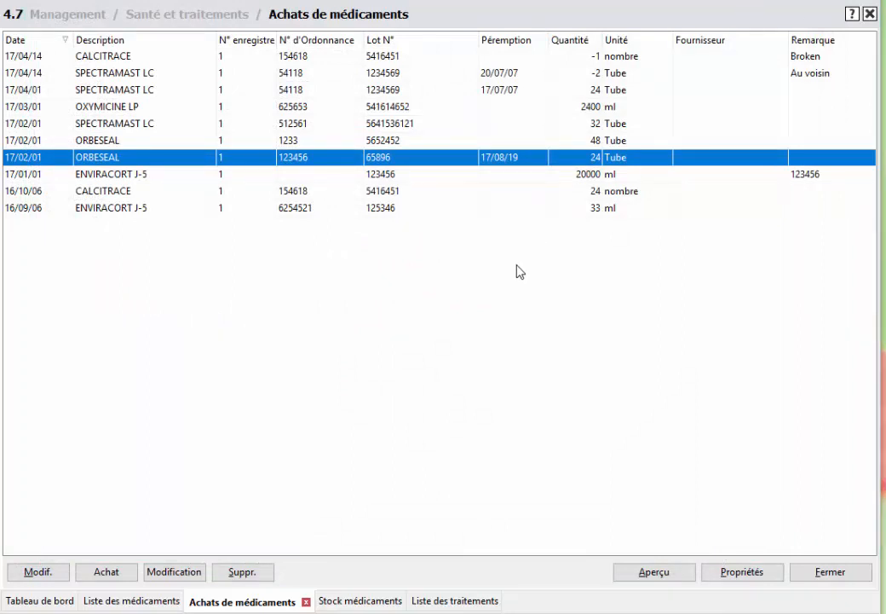
Step: Review the medication settings of the Écornage treatment in the treatment list, including the own-stock option, and close the record
{"action": "left_click", "coordinate": [445, 601]}
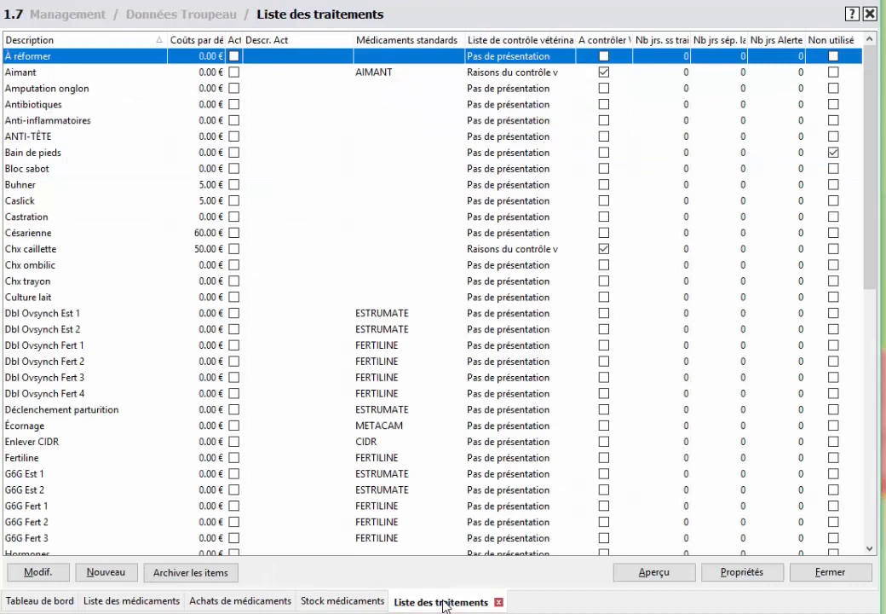
{"action": "left_click", "coordinate": [26, 428]}
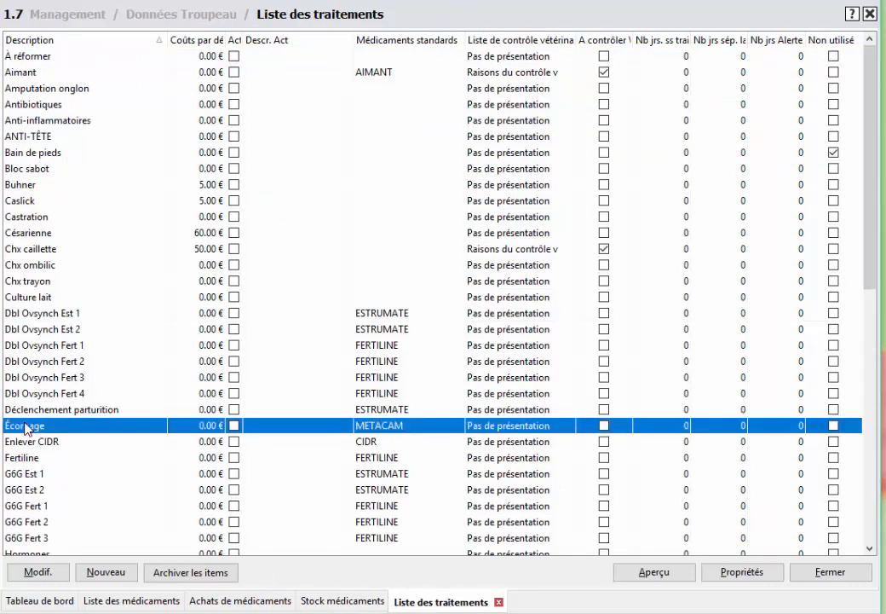
{"action": "double_click", "coordinate": [26, 429]}
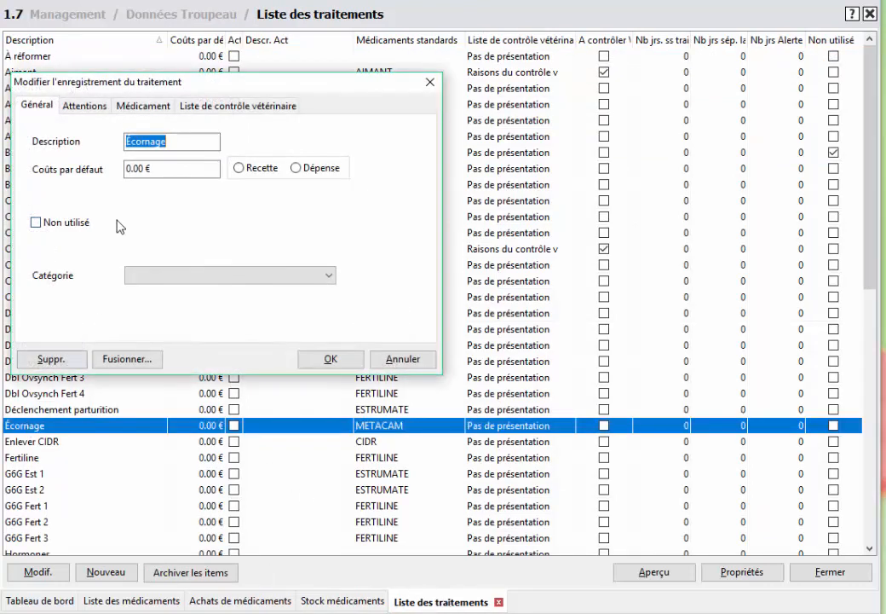
{"action": "left_click_drag", "start_coordinate": [156, 92], "coordinate": [431, 143]}
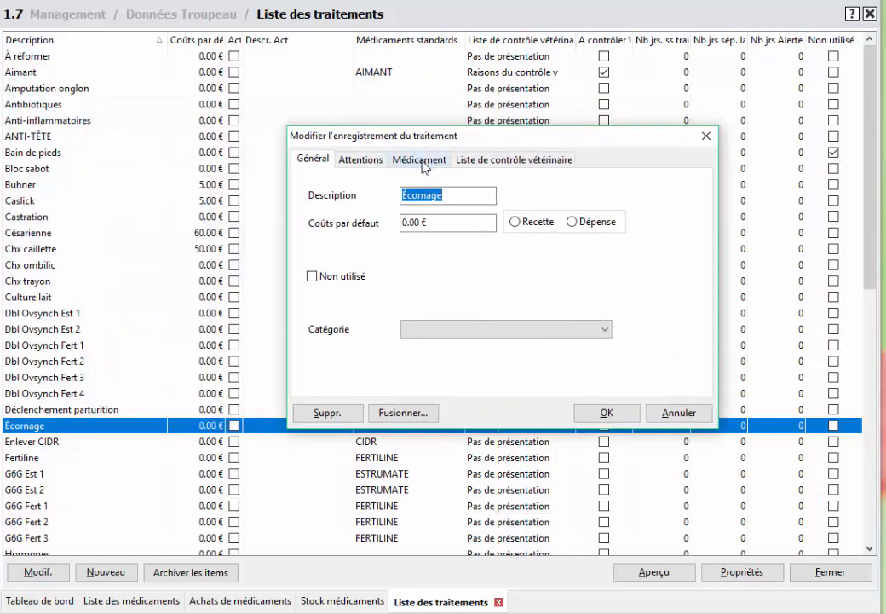
{"action": "left_click", "coordinate": [422, 160]}
{"action": "left_click", "coordinate": [522, 201]}
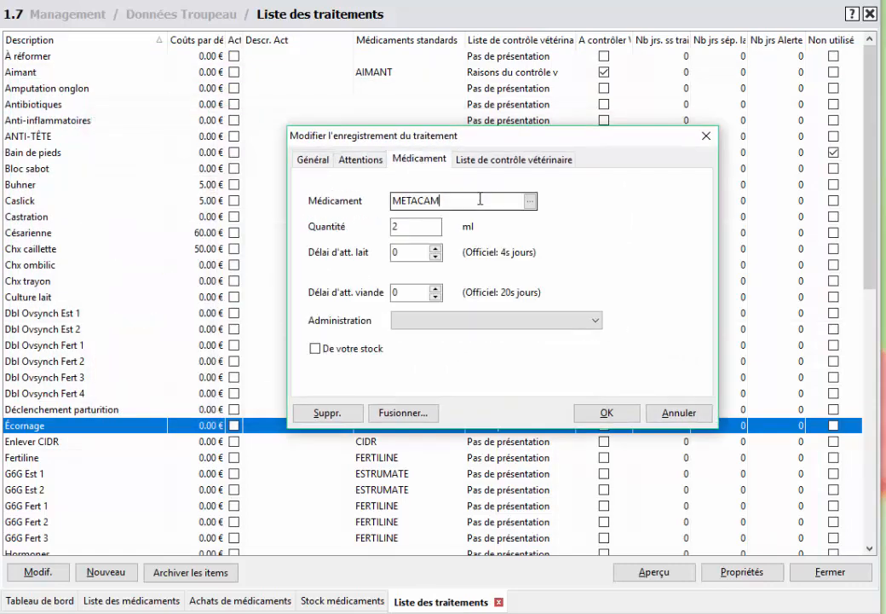
{"action": "left_click", "coordinate": [605, 414]}
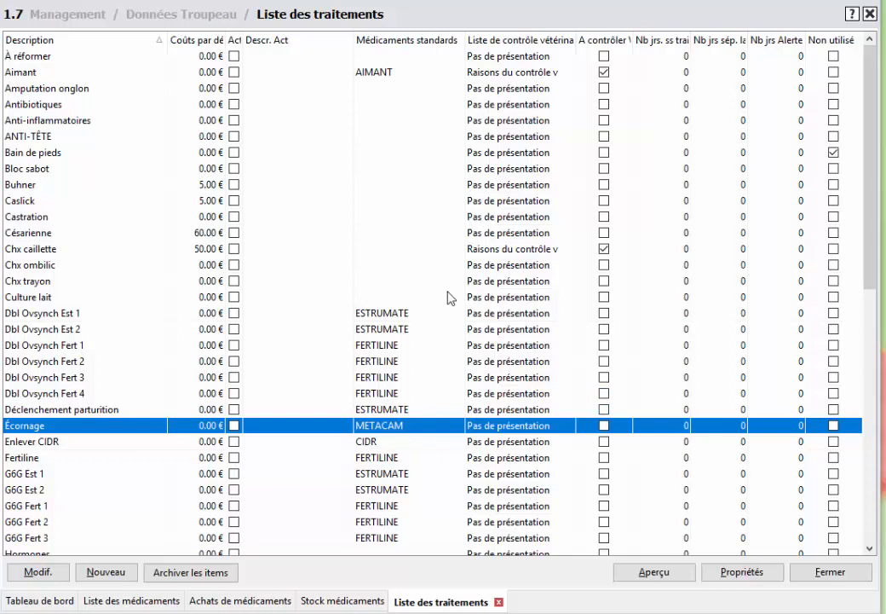
Step: Make the medication stock overview list all medications purchased in the selected period
{"action": "left_click", "coordinate": [344, 601]}
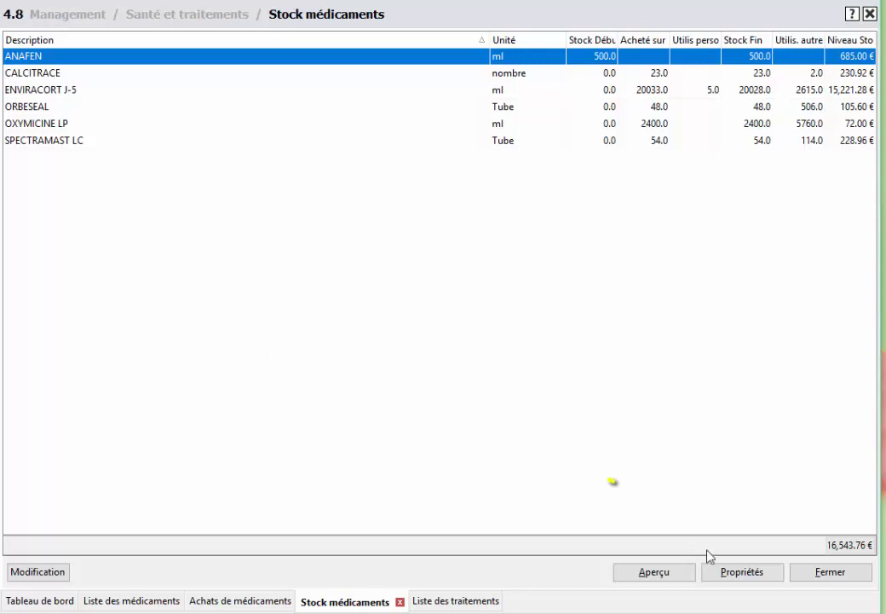
{"action": "left_click", "coordinate": [735, 573]}
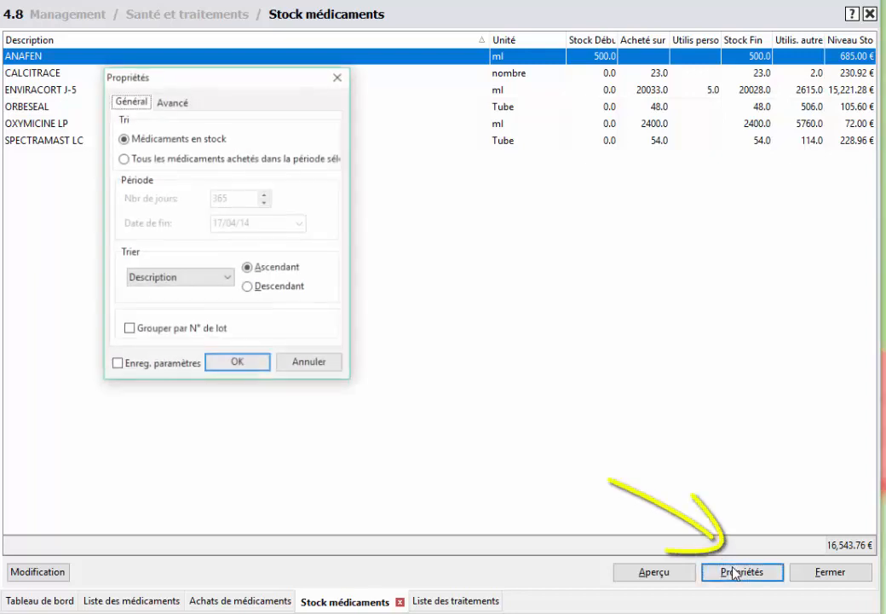
{"action": "left_click", "coordinate": [292, 164]}
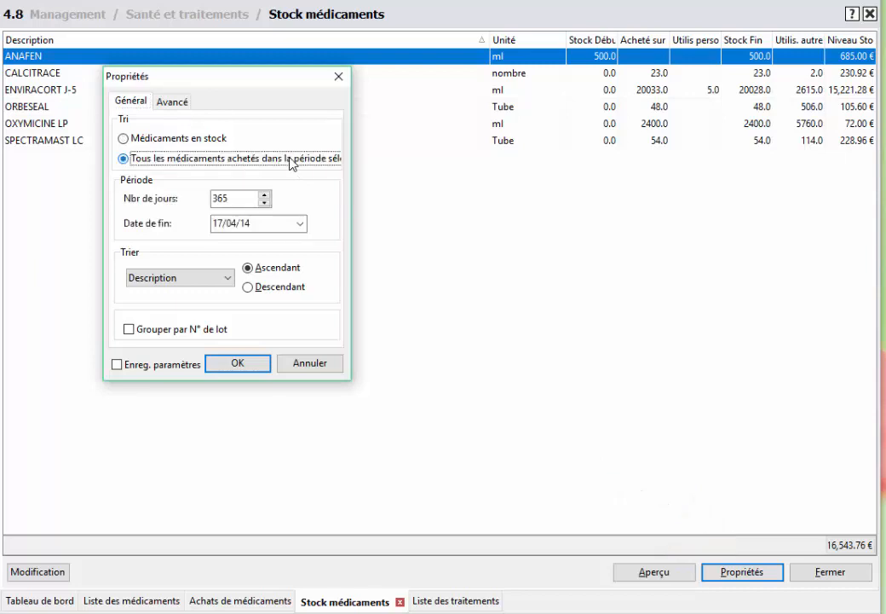
{"action": "left_click", "coordinate": [238, 364]}
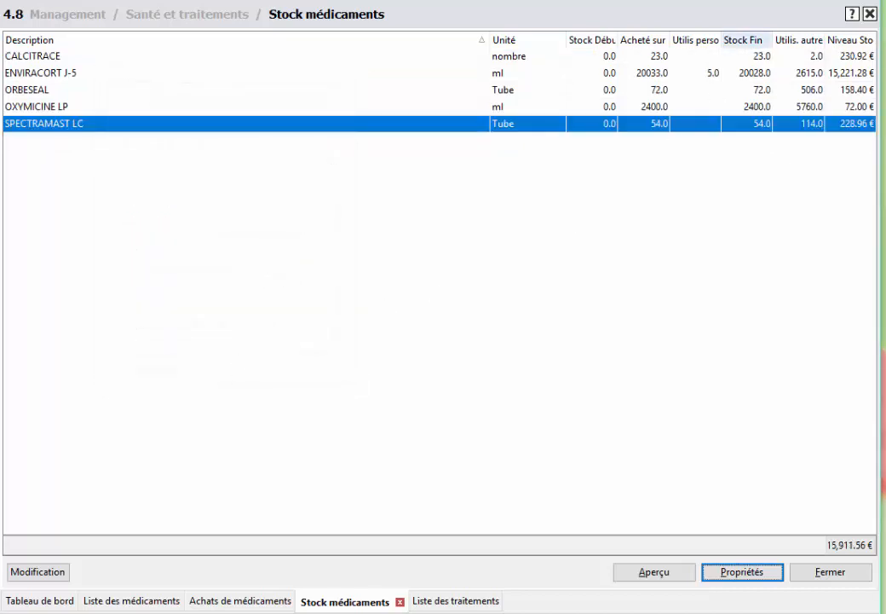
Step: Start a new stock modification and select the medication SPECTRAMAST LC with lot number 1234569
{"action": "left_click", "coordinate": [38, 573]}
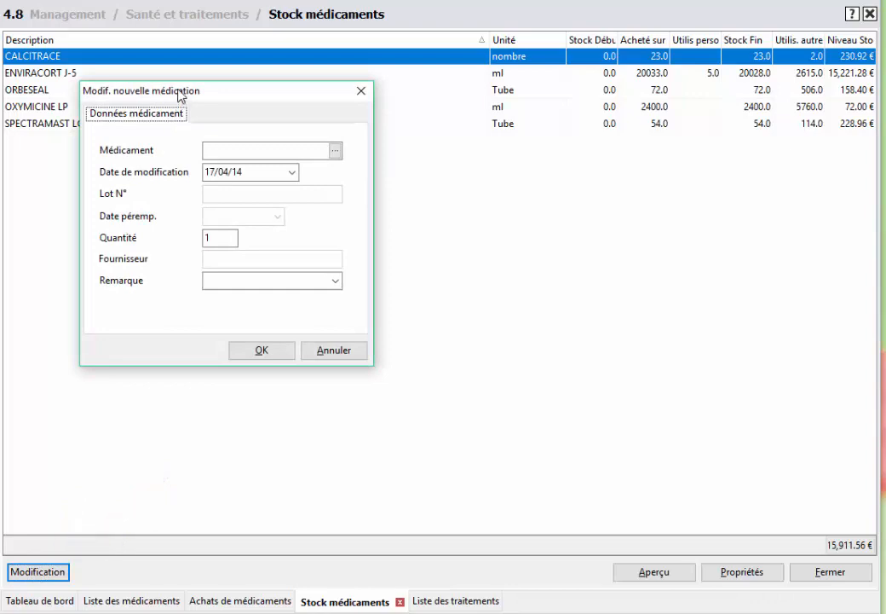
{"action": "left_click_drag", "start_coordinate": [180, 94], "coordinate": [355, 177]}
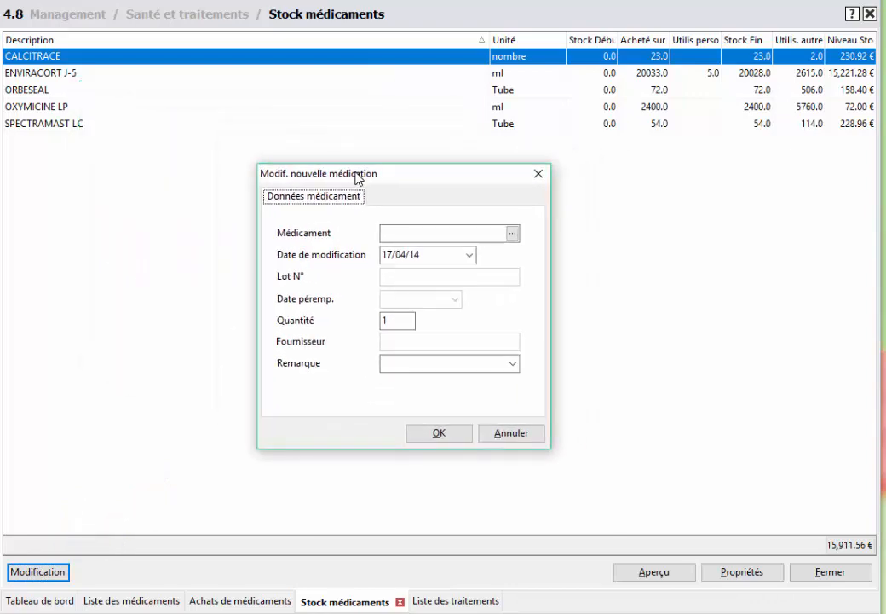
{"action": "left_click", "coordinate": [513, 232]}
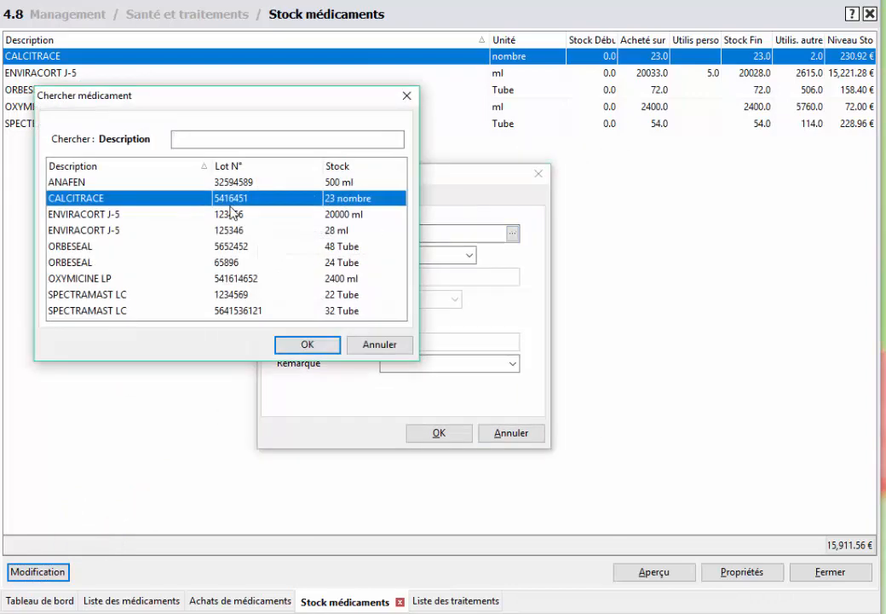
{"action": "double_click", "coordinate": [114, 295]}
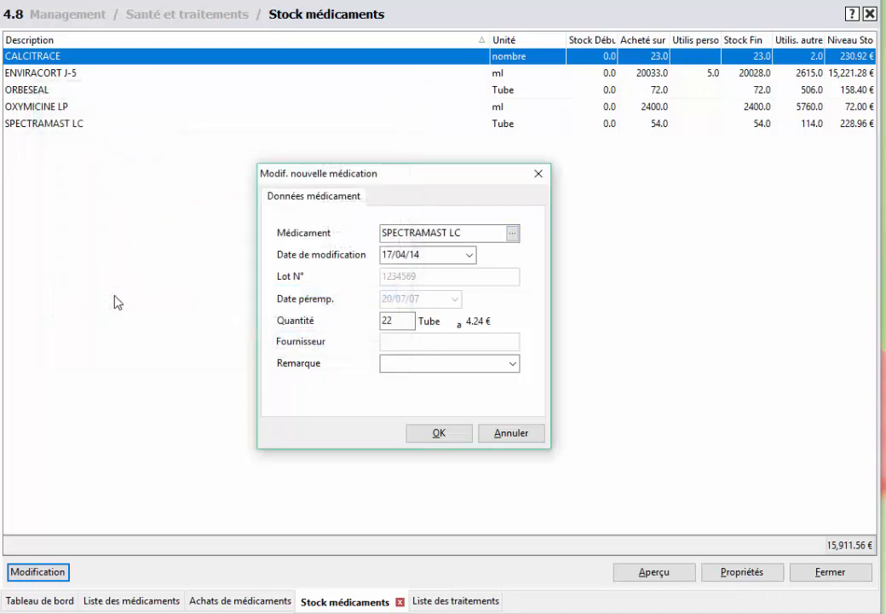
Step: Set the modification's remark to Expiré and its quantity to 10 tubes, and save it
{"action": "left_click", "coordinate": [512, 363]}
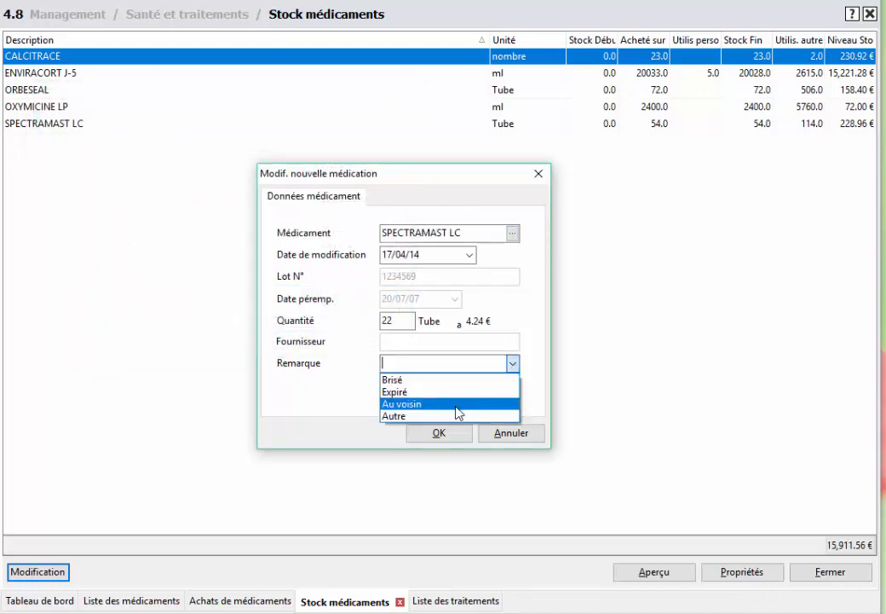
{"action": "key", "text": "Up"}
{"action": "key", "text": "Return"}
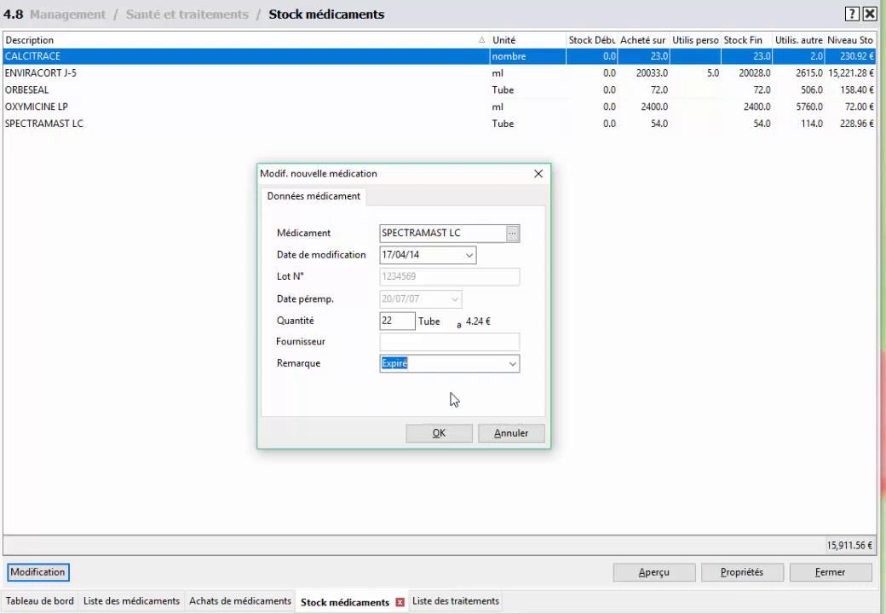
{"action": "double_click", "coordinate": [382, 321]}
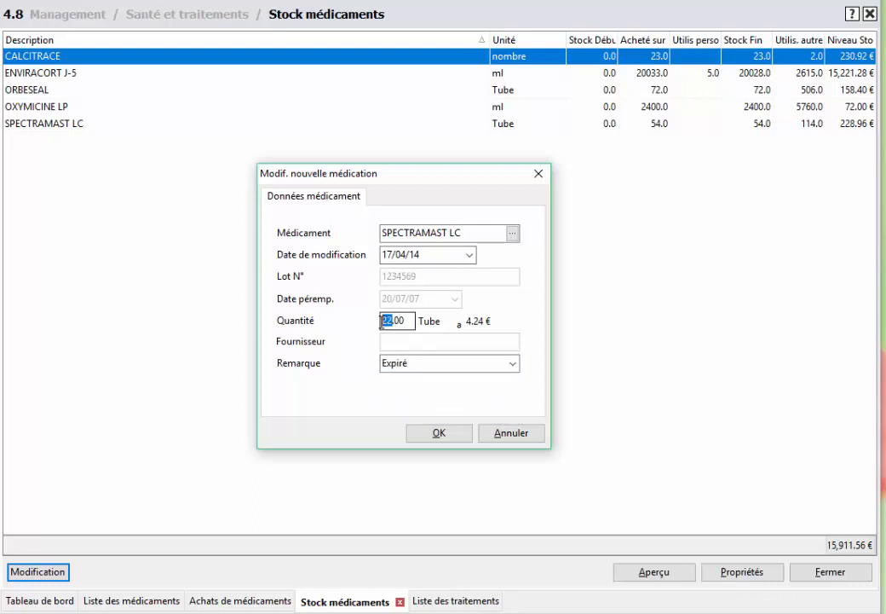
{"action": "type", "text": "10"}
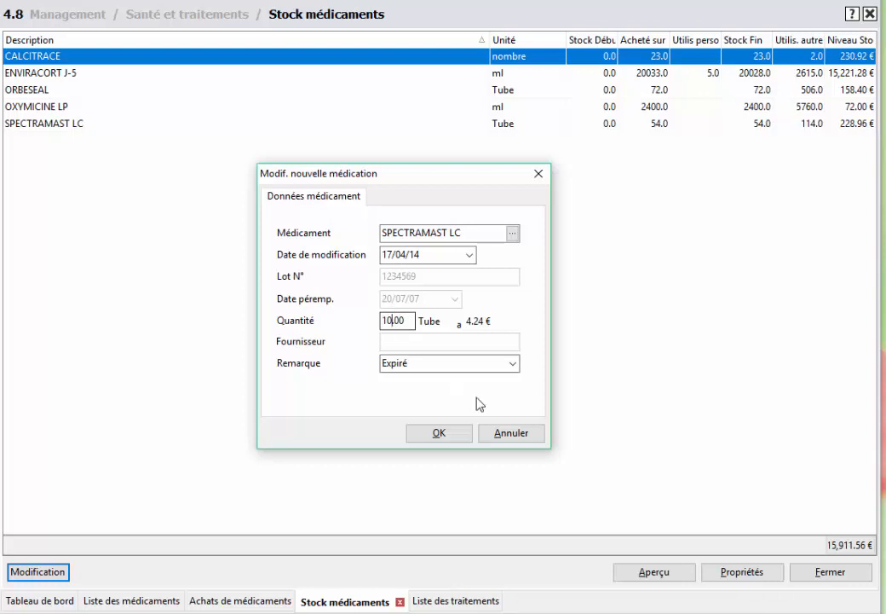
{"action": "left_click", "coordinate": [437, 434]}
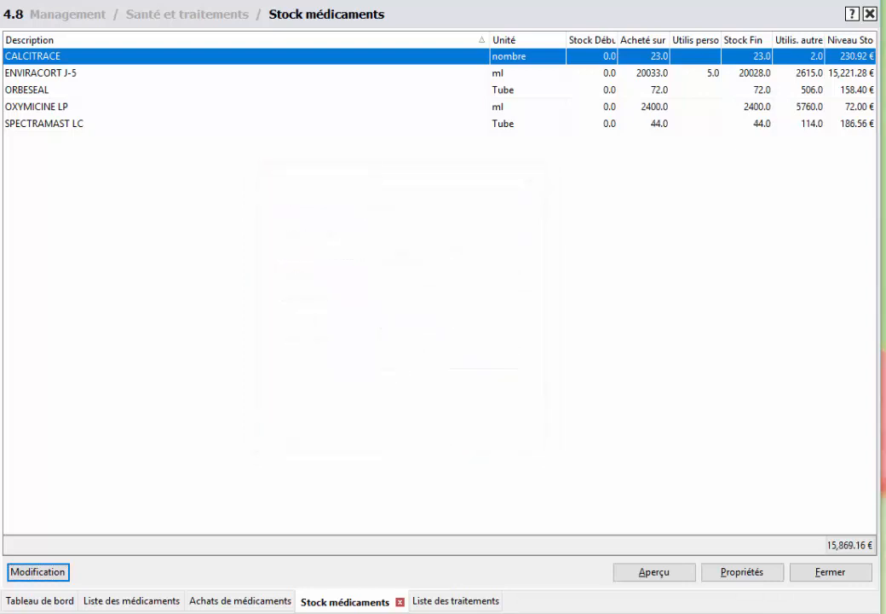